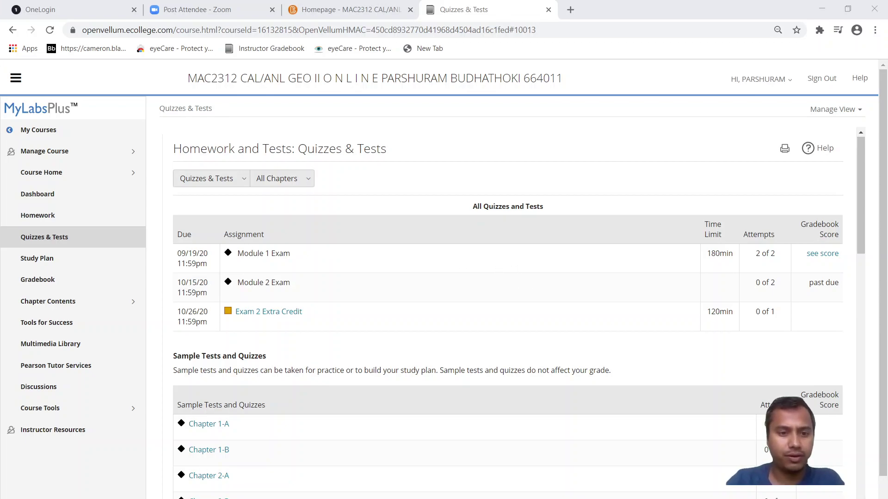
pyautogui.click(492, 249)
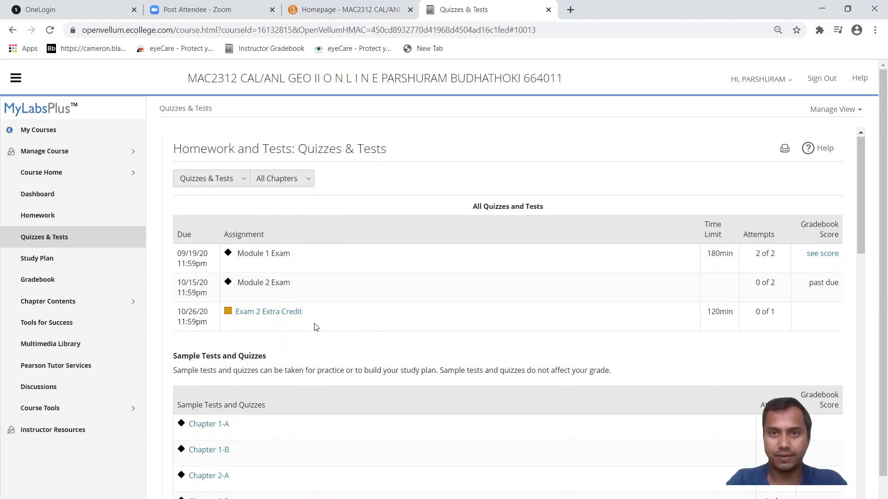
pyautogui.scroll(-2, 314, 323)
pyautogui.scroll(2, 314, 323)
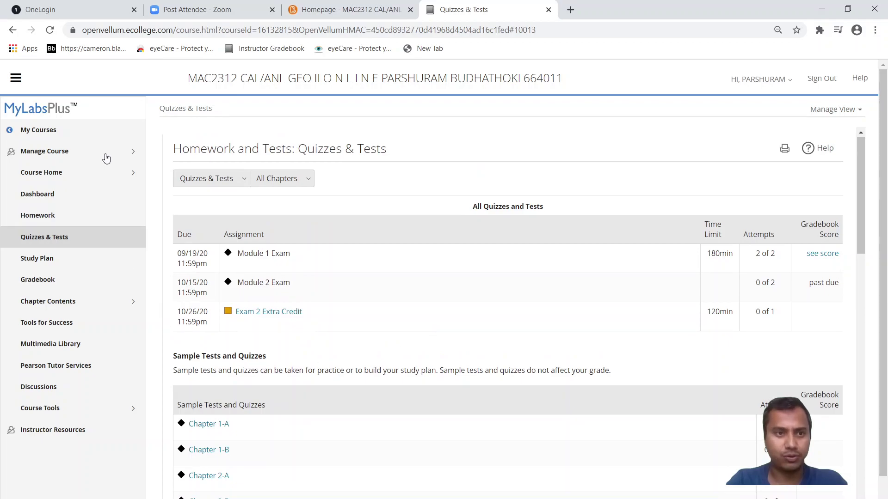